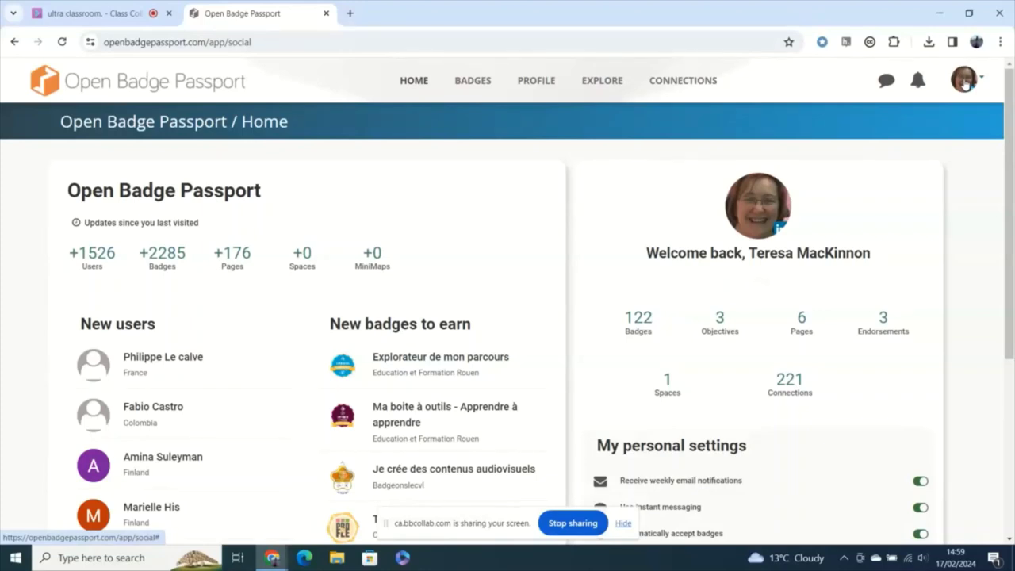
Show the four email addresses linked to the account under Settings.
left_click(965, 82)
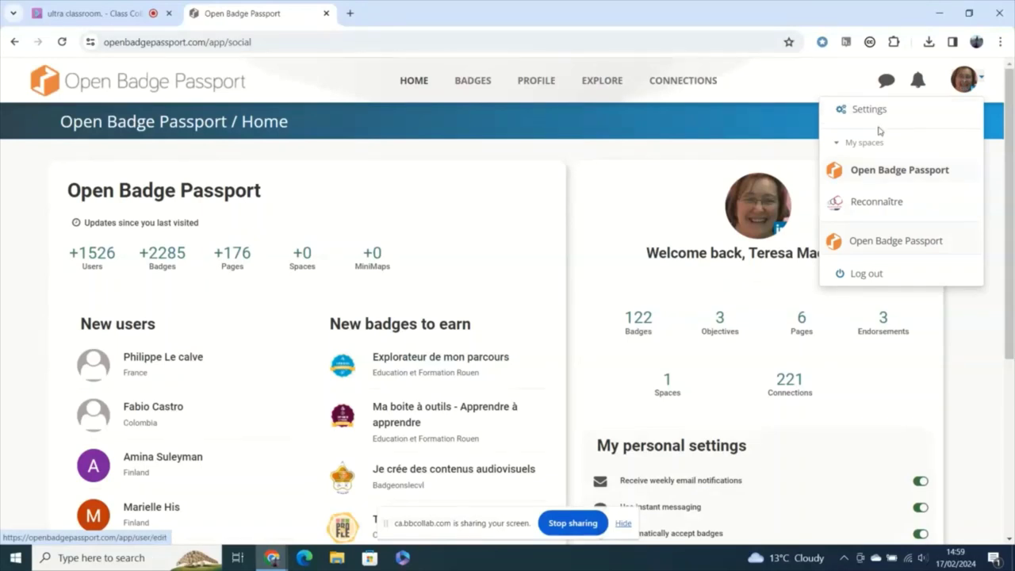
left_click(856, 109)
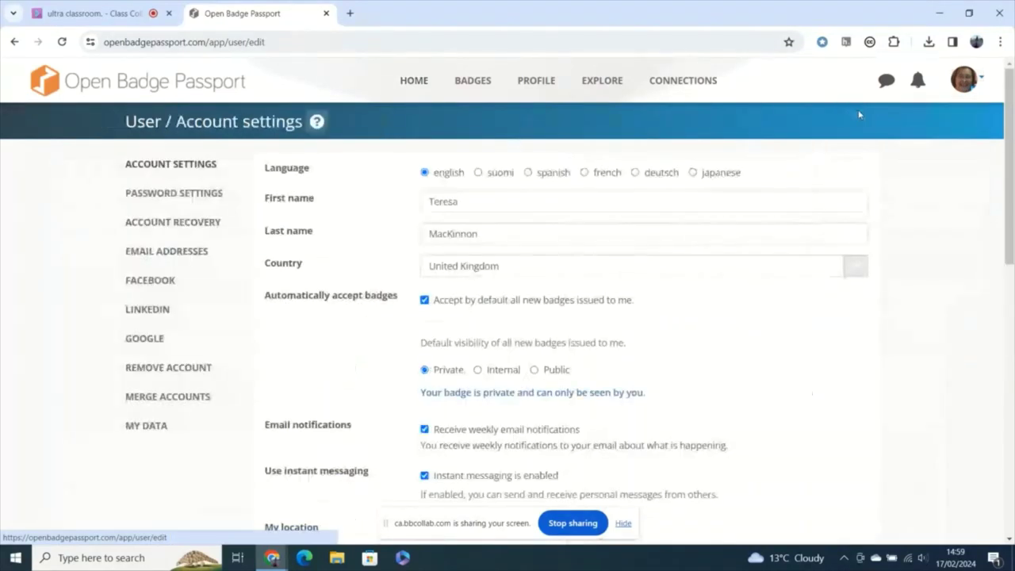
left_click(167, 255)
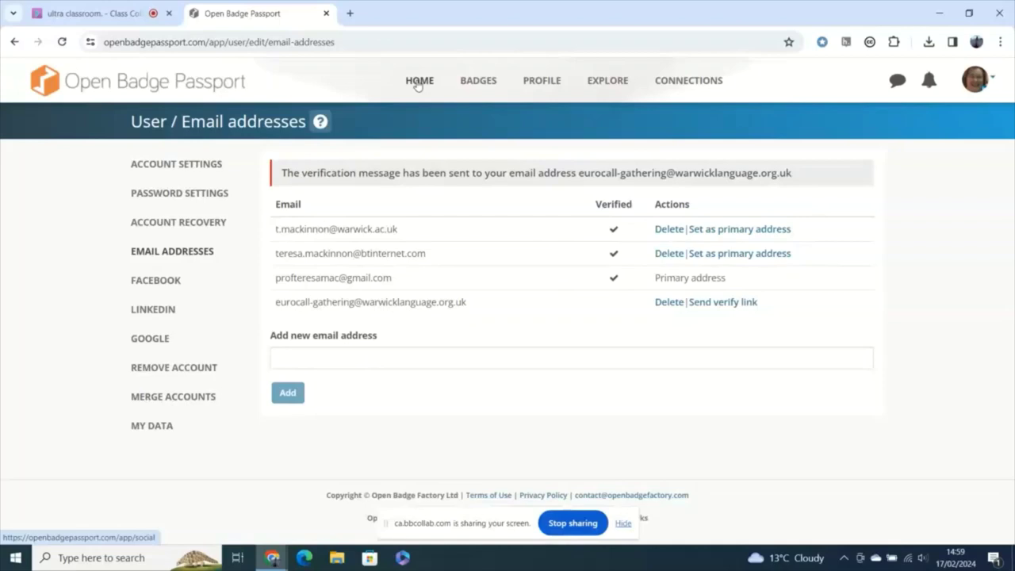
Open the EUROCALL 2023 Presenter badge card, issued 26.8.2023, from My badges.
left_click(480, 81)
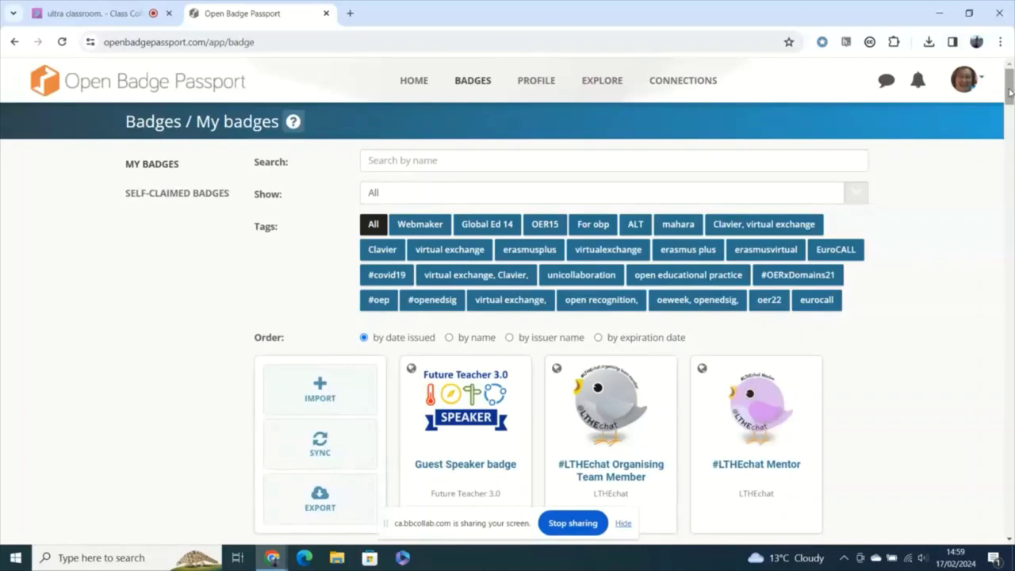
left_click_drag(1009, 92, 1010, 114)
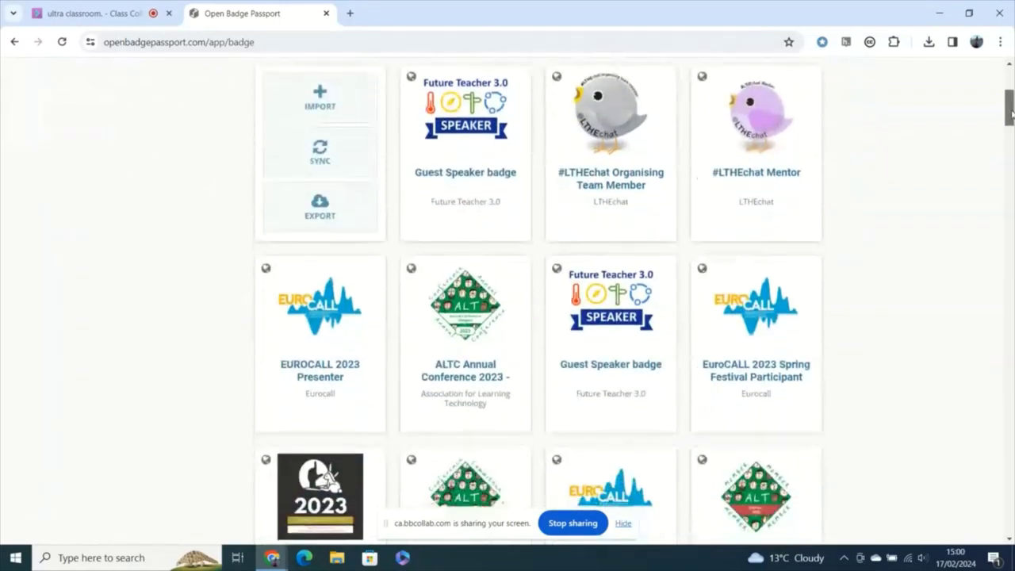
left_click(323, 369)
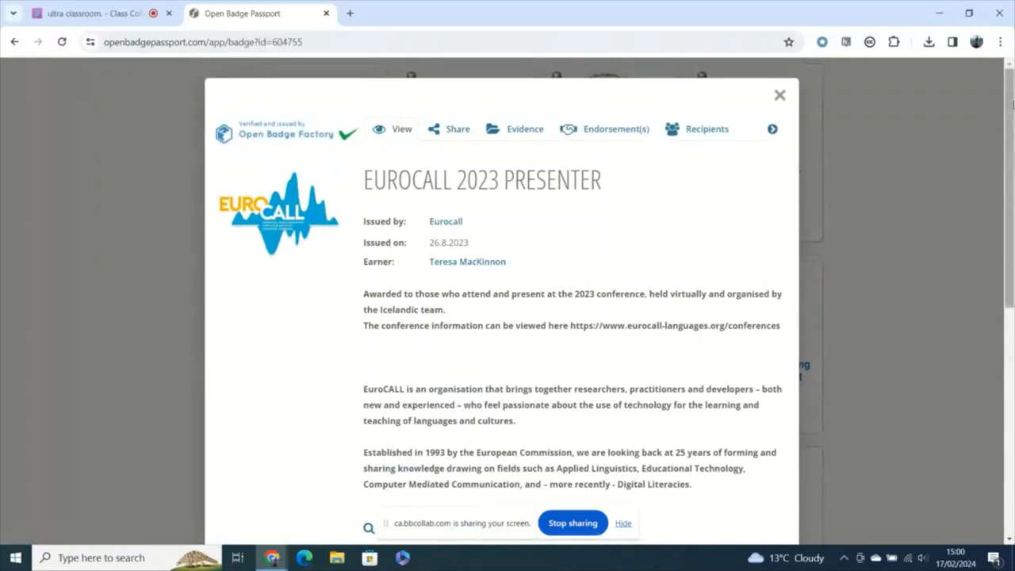
mouse_move(1012, 105)
left_mouse_down()
mouse_move(1010, 207)
mouse_move(1012, 103)
left_mouse_up()
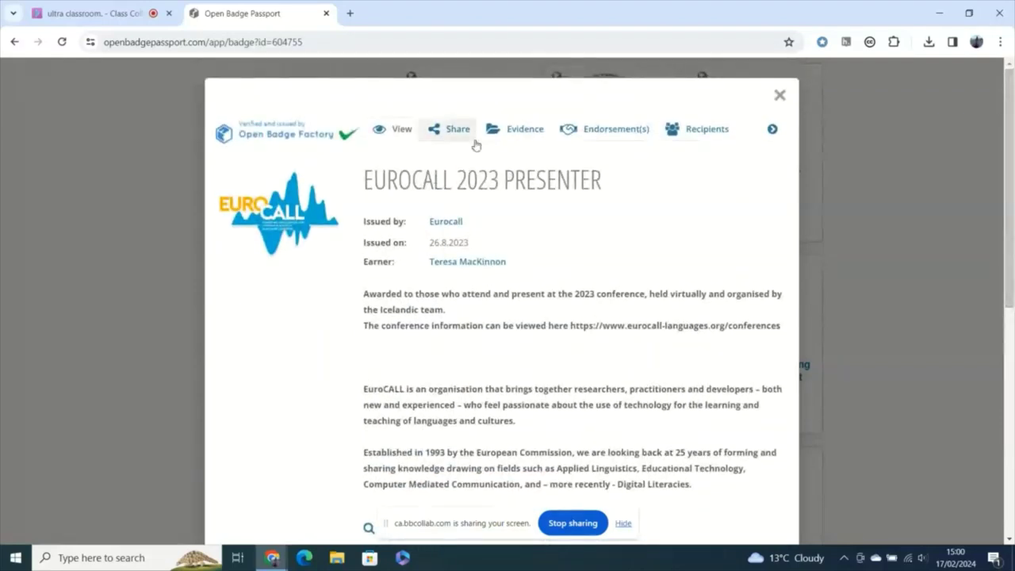
Show the badge's Share settings with Public visibility and its QR code.
left_click(449, 129)
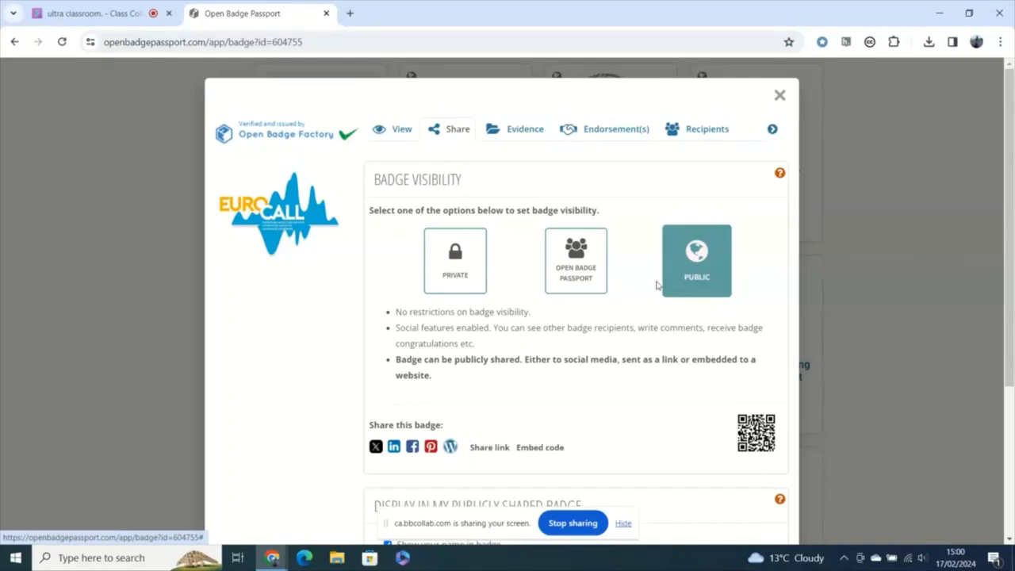
left_click_drag(1012, 149, 1012, 303)
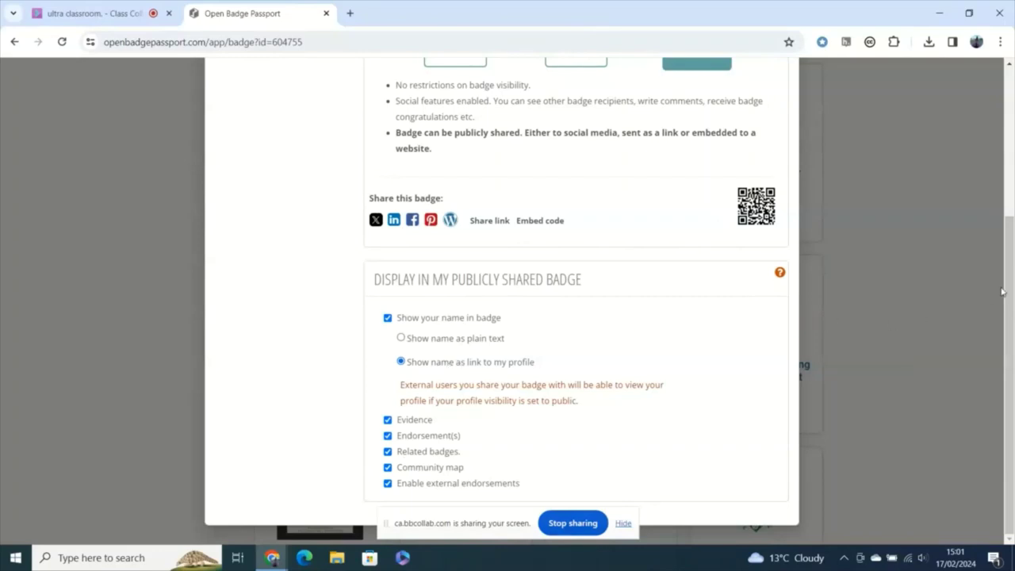
left_click_drag(1010, 293, 1010, 126)
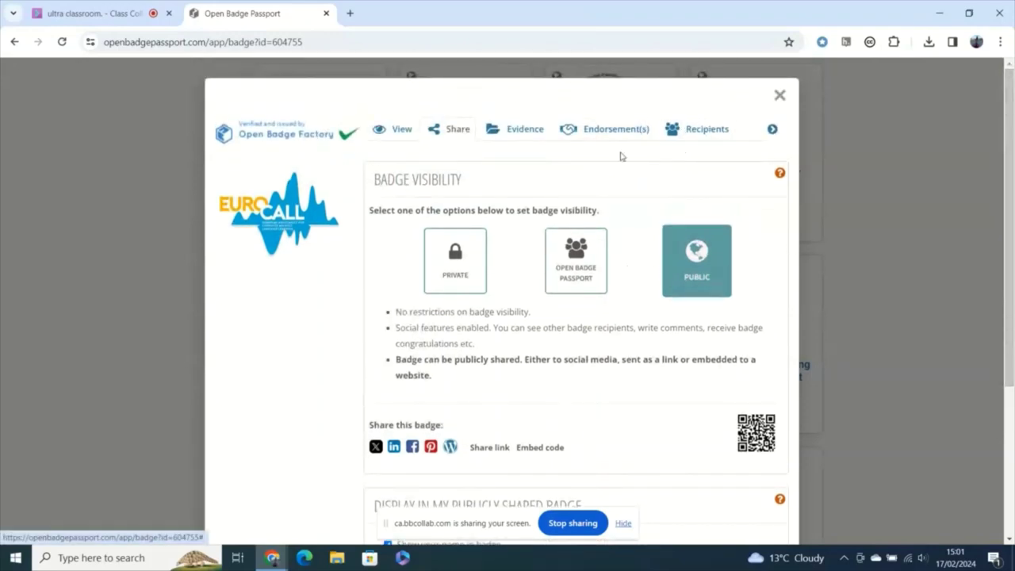
Download the EUROCALL 2023 Presenter badge PDF, badge_604755_all.pdf, from the Download tab.
left_click(773, 132)
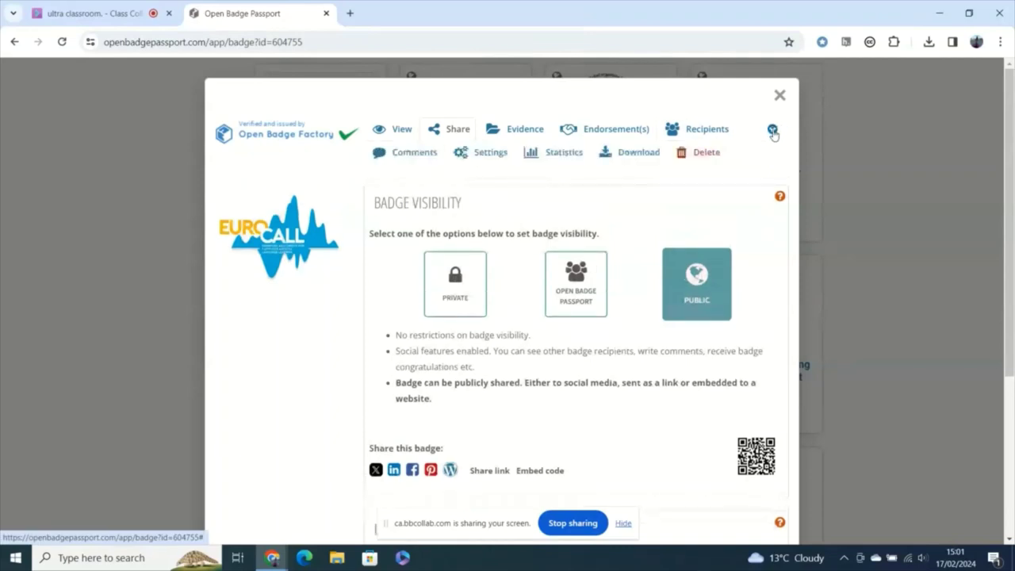
left_click(624, 154)
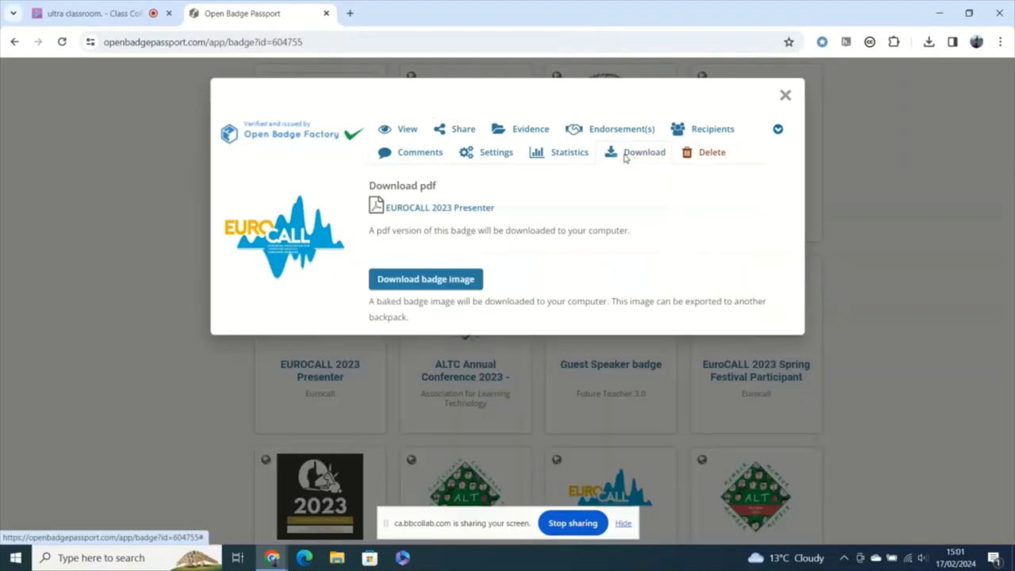
left_click(416, 209)
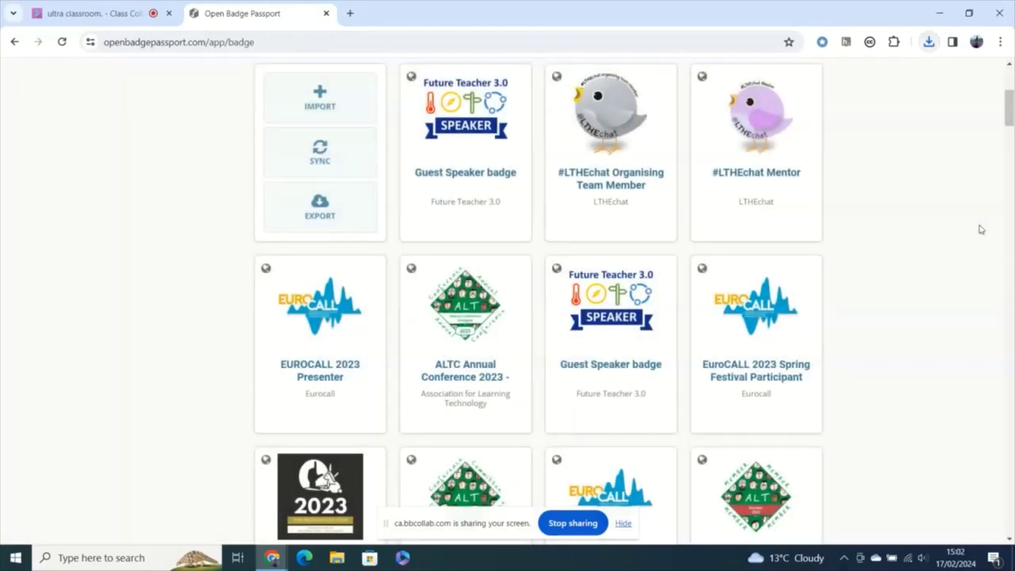
Open Chrome's Downloads page in a new tab to find badge_604755_all.pdf.
left_click_drag(1009, 127, 1009, 83)
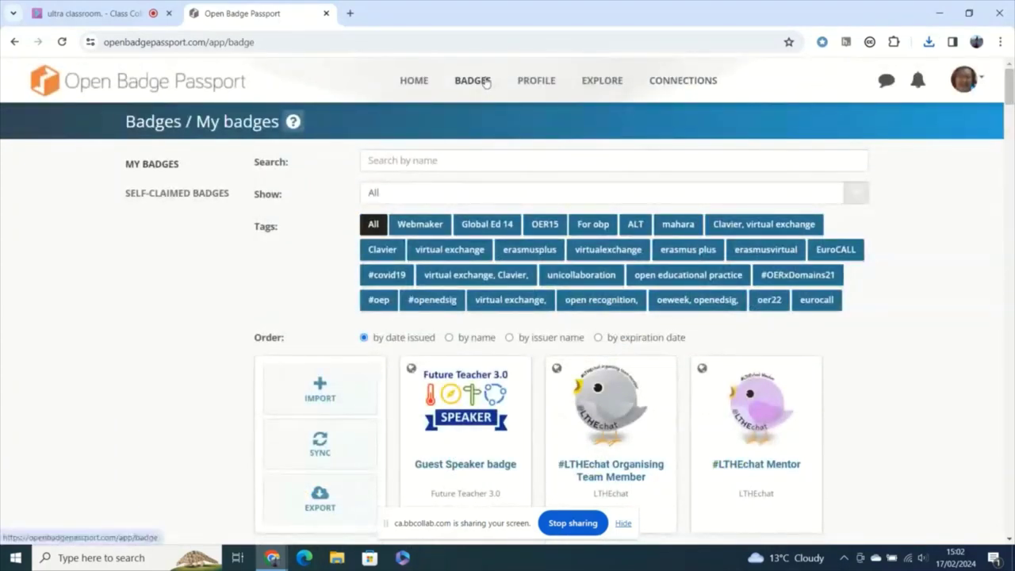
left_click(350, 13)
left_click(1000, 41)
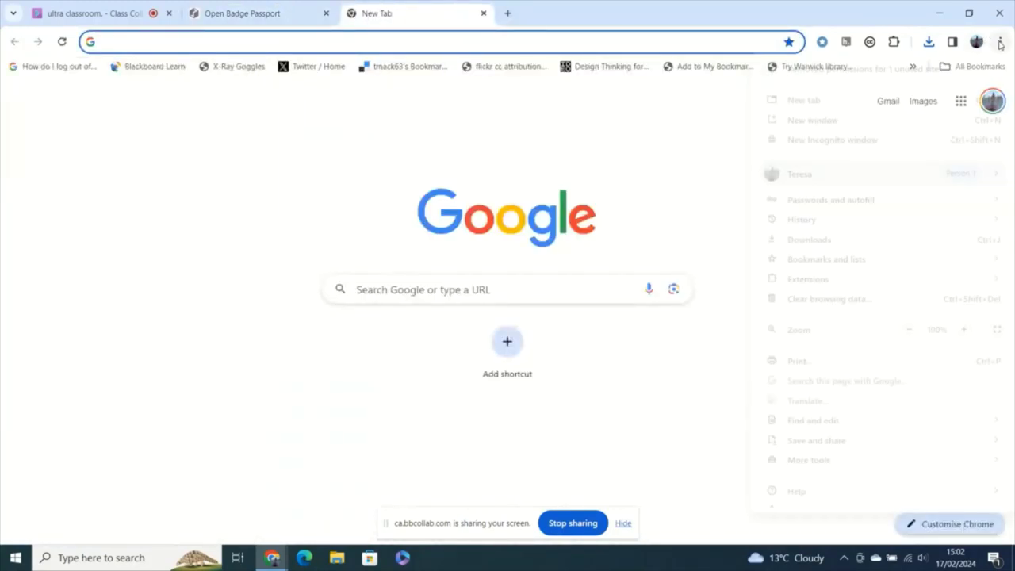
left_click(811, 240)
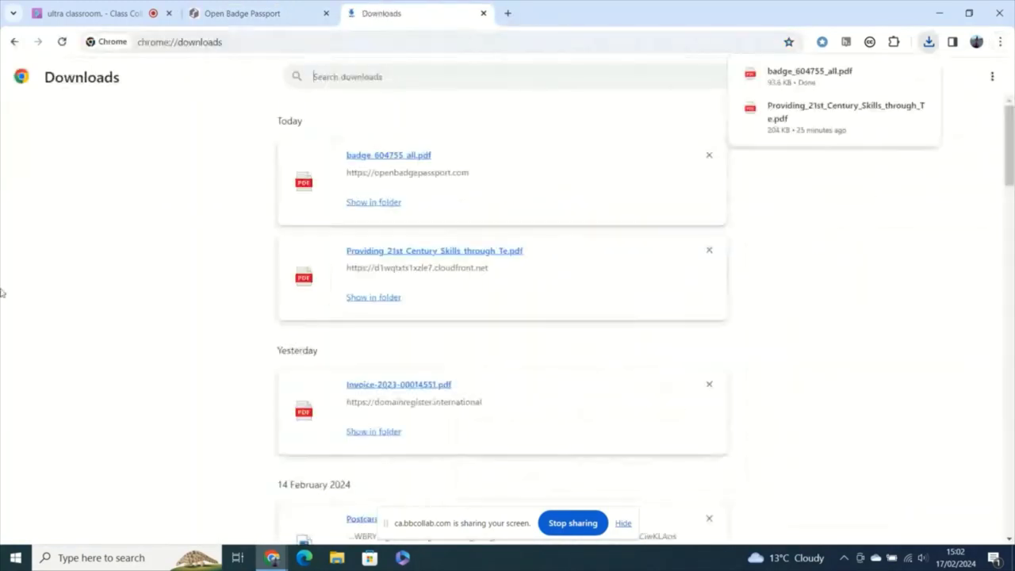
Open badge_604755_all.pdf and scroll through both pages of the certificate.
left_click(368, 157)
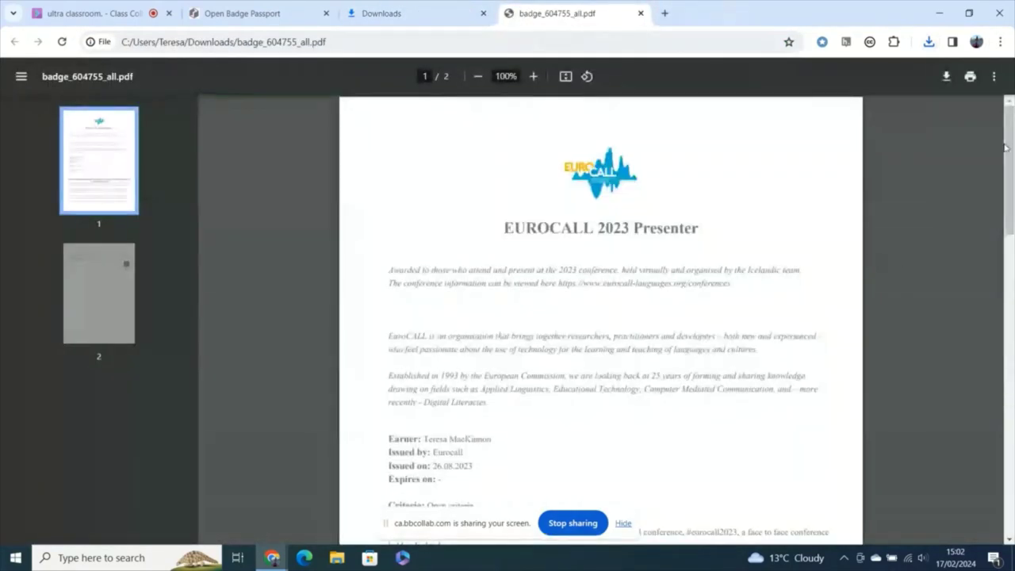
left_click_drag(1005, 147, 1012, 338)
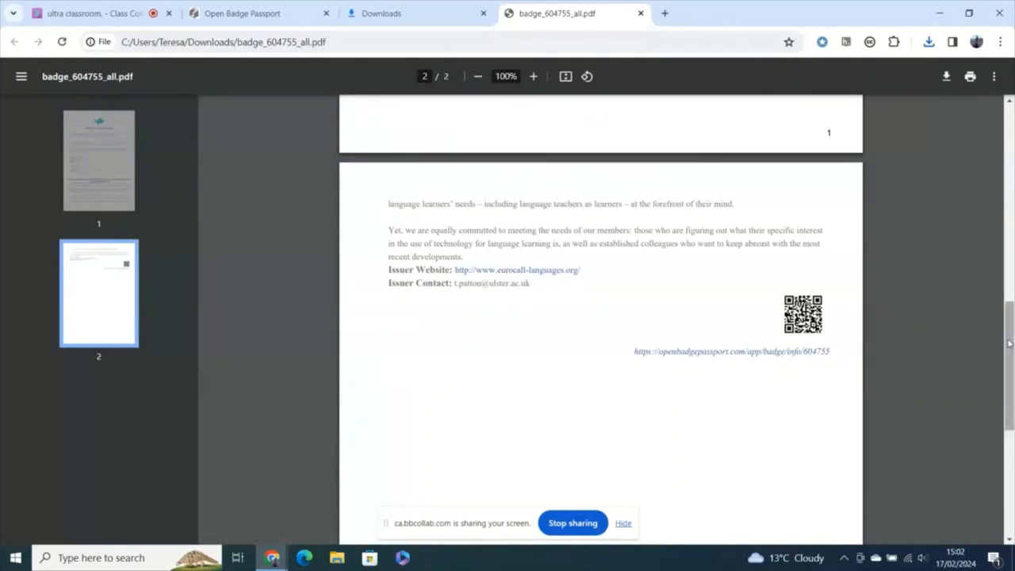
left_click_drag(1010, 344, 1005, 140)
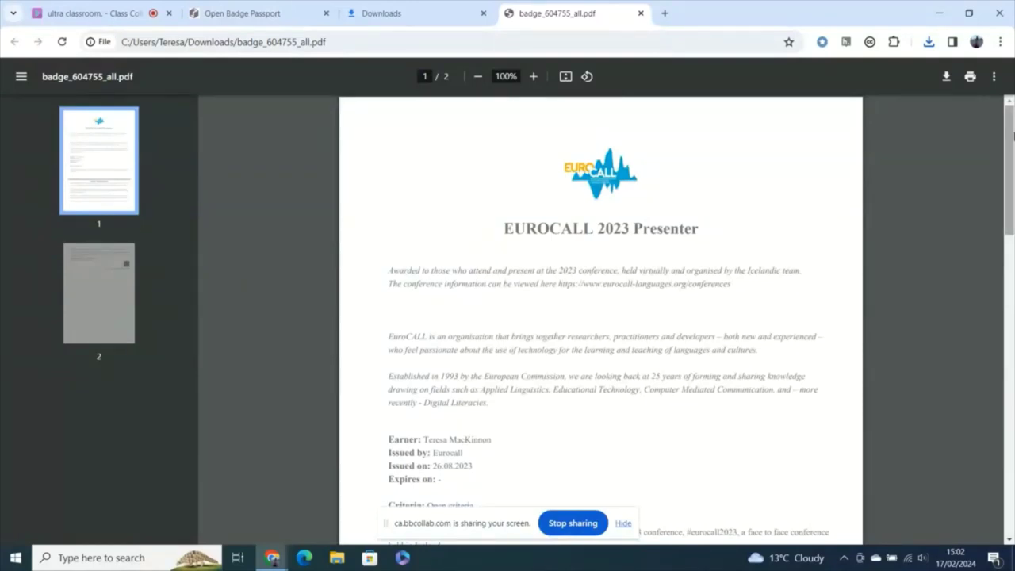
left_click_drag(1012, 137, 1010, 200)
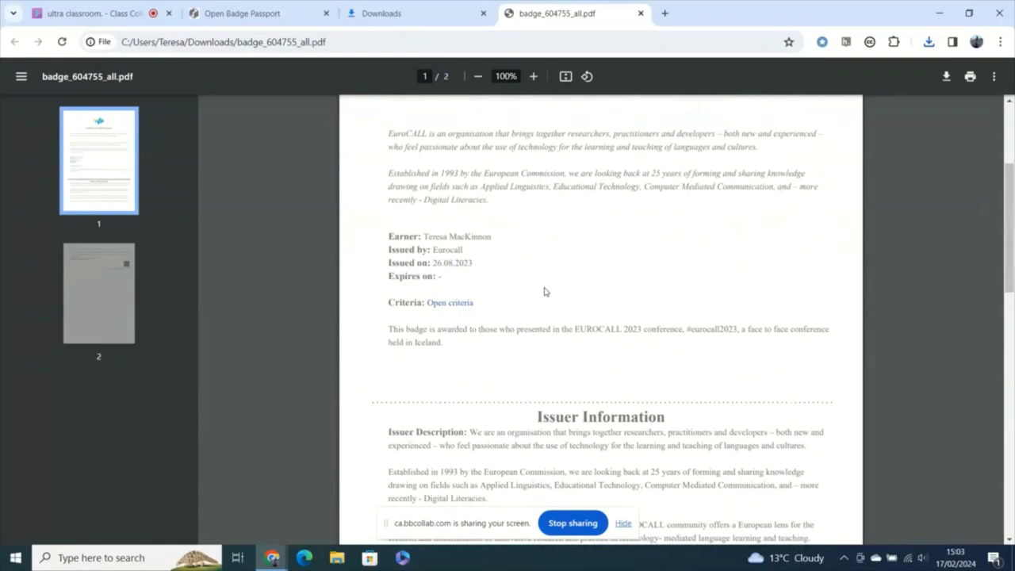
left_click_drag(1010, 197, 1006, 119)
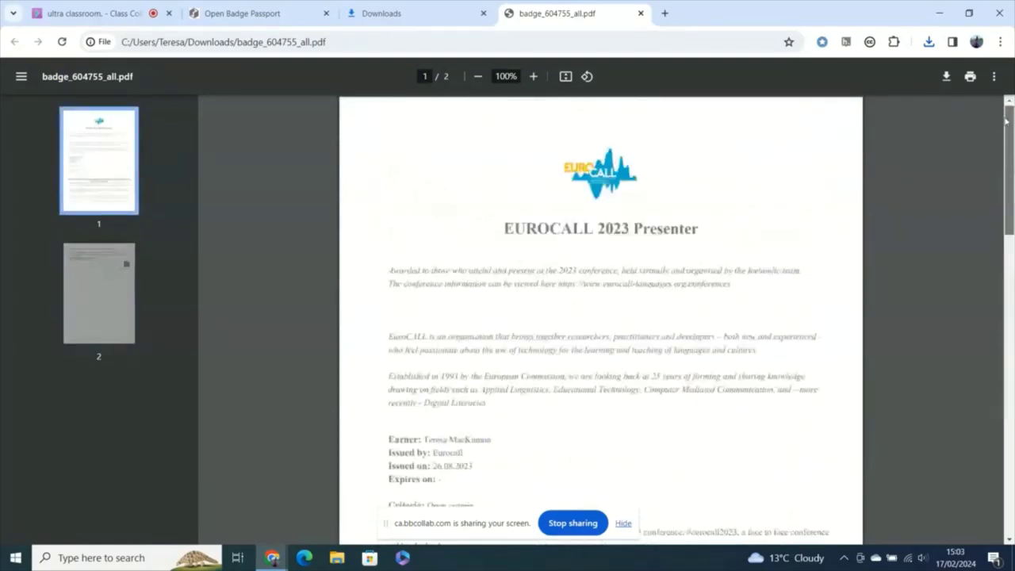
Switch back to the Open Badge Passport tab showing My badges, led by Guest Speaker.
left_click(268, 14)
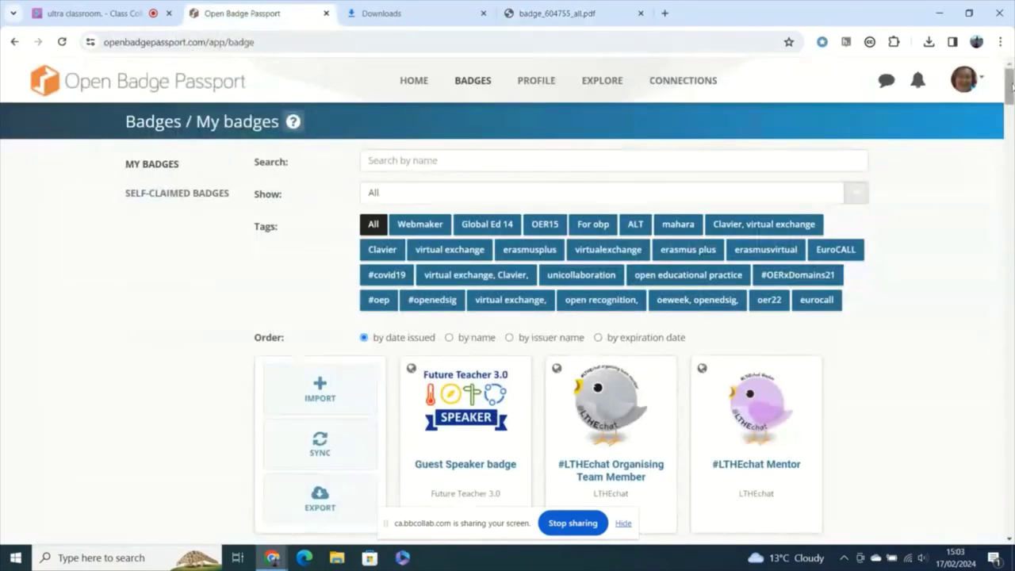
mouse_move(1012, 89)
left_mouse_down()
mouse_move(1010, 122)
mouse_move(1004, 72)
left_mouse_up()
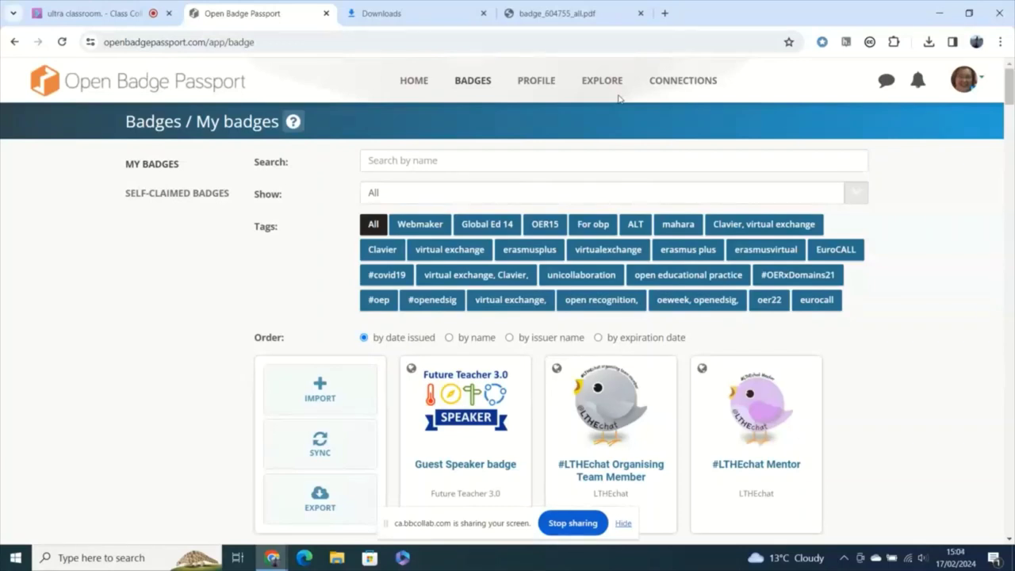
Open the profile and scroll through its Pages list.
left_click(543, 81)
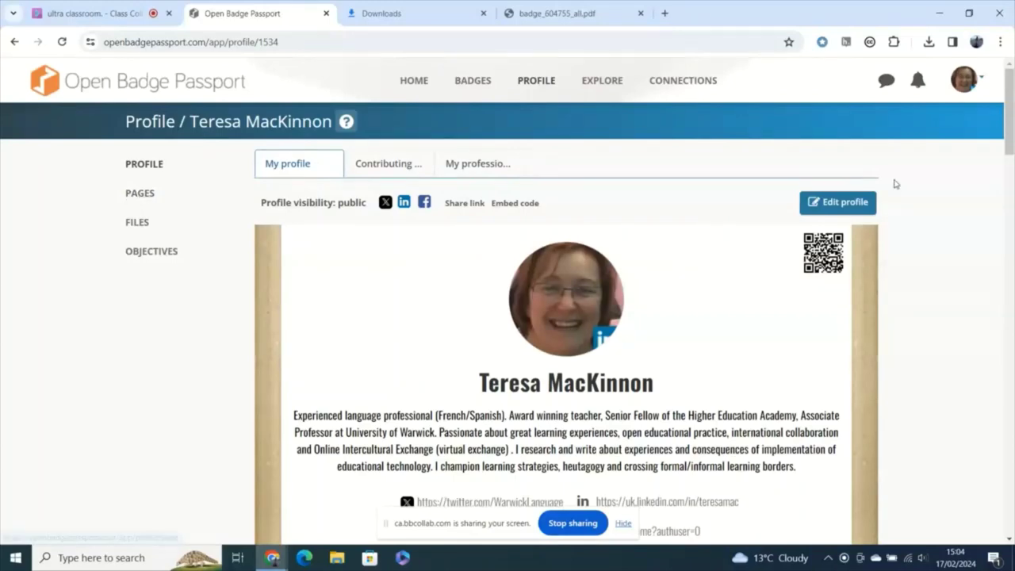
left_click_drag(1011, 129, 1010, 162)
scroll(928, 164, "up", 4)
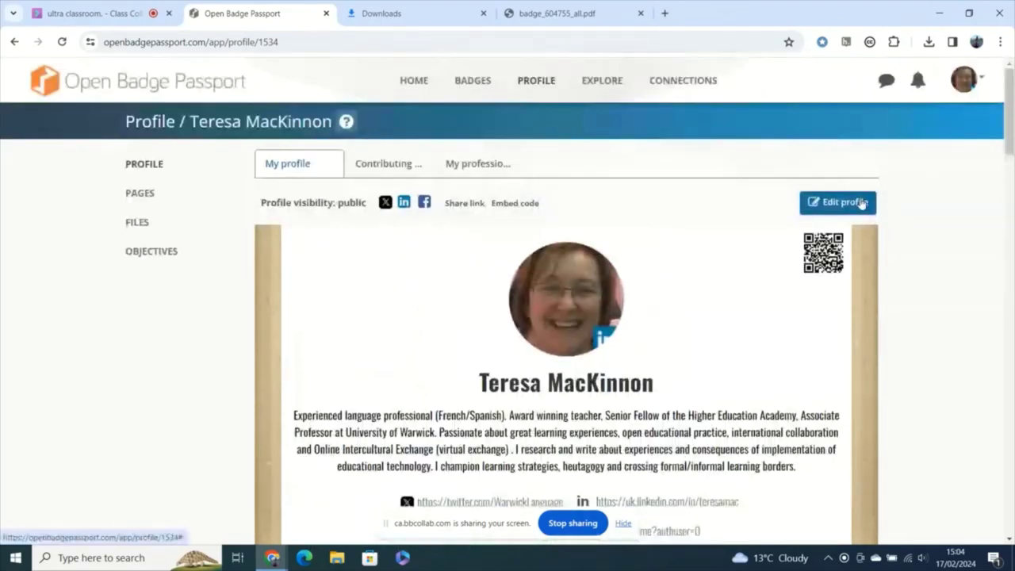
left_click(147, 193)
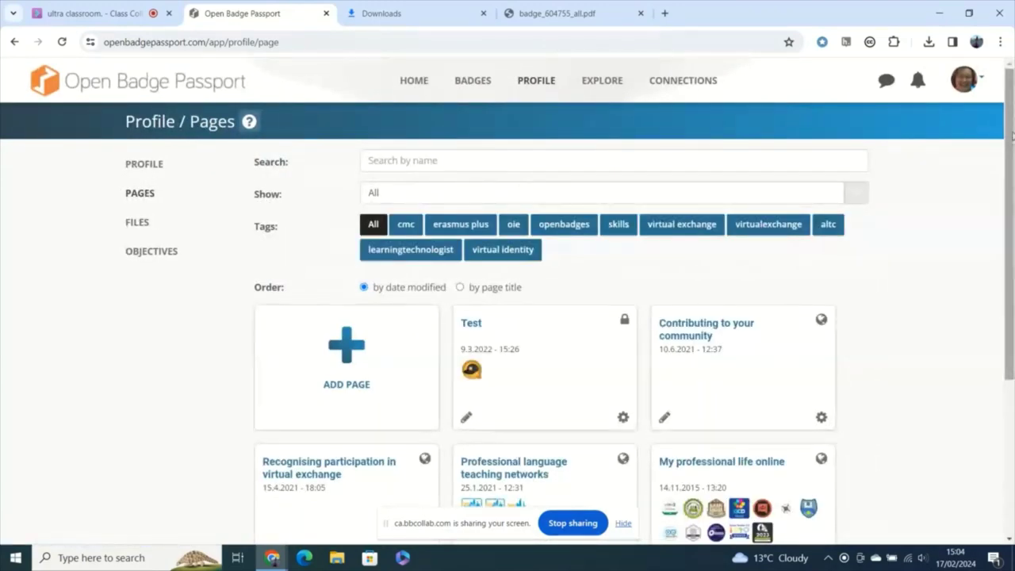
scroll(1012, 168, "down", 1)
scroll(1013, 168, "down", 2)
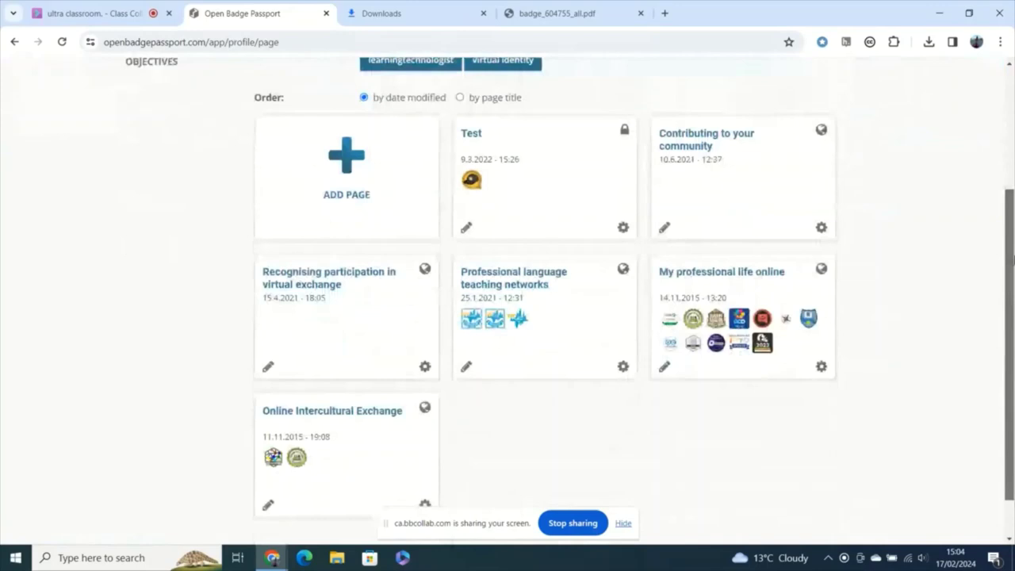
scroll(1000, 150, "up", 1)
scroll(1000, 151, "up", 1)
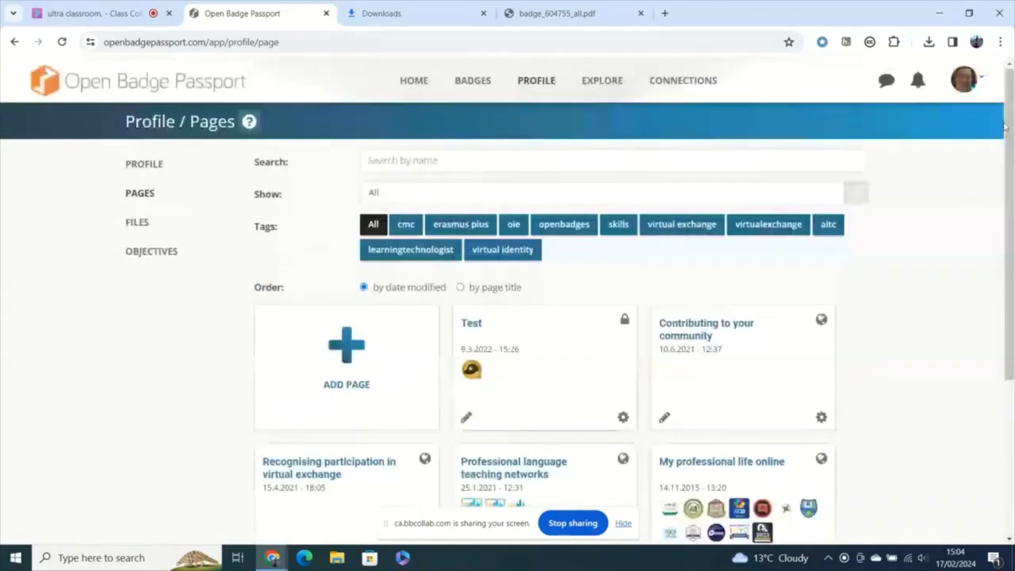
Return to the main profile view and scroll past the bio and featured badges.
left_click(142, 167)
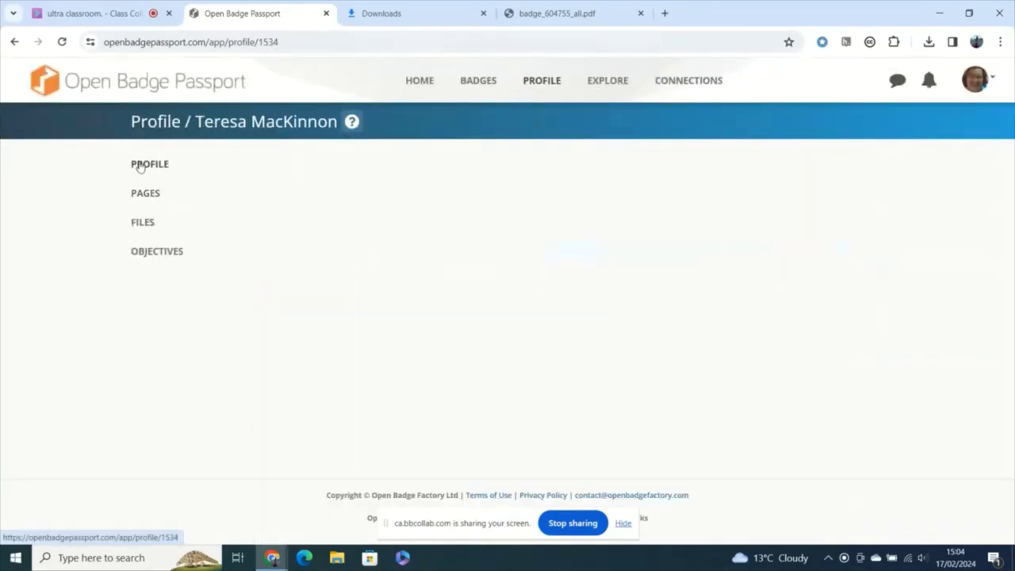
scroll(1008, 143, "down", 4)
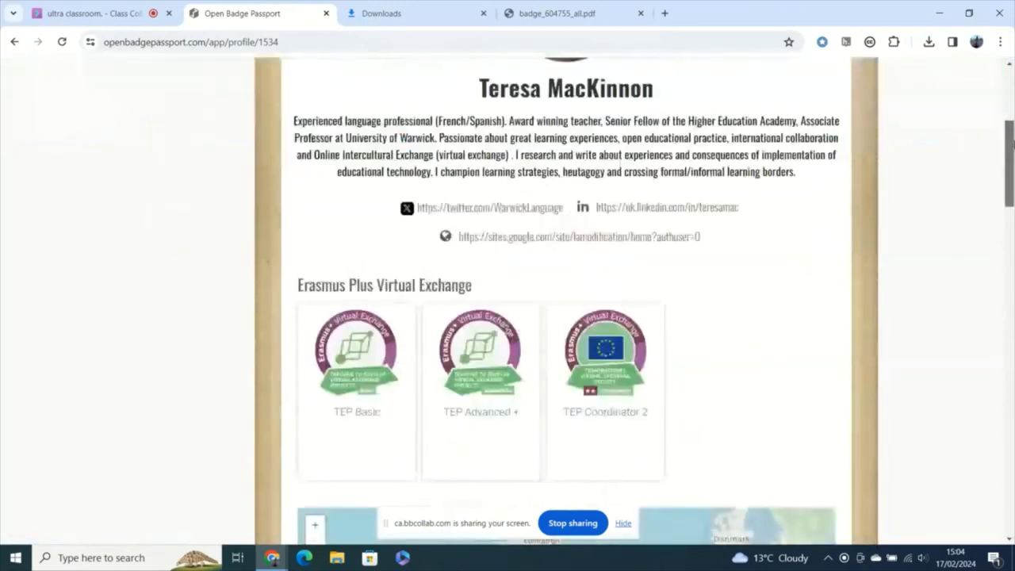
mouse_move(1012, 143)
left_mouse_down()
mouse_move(1011, 416)
mouse_move(1010, 57)
left_mouse_up()
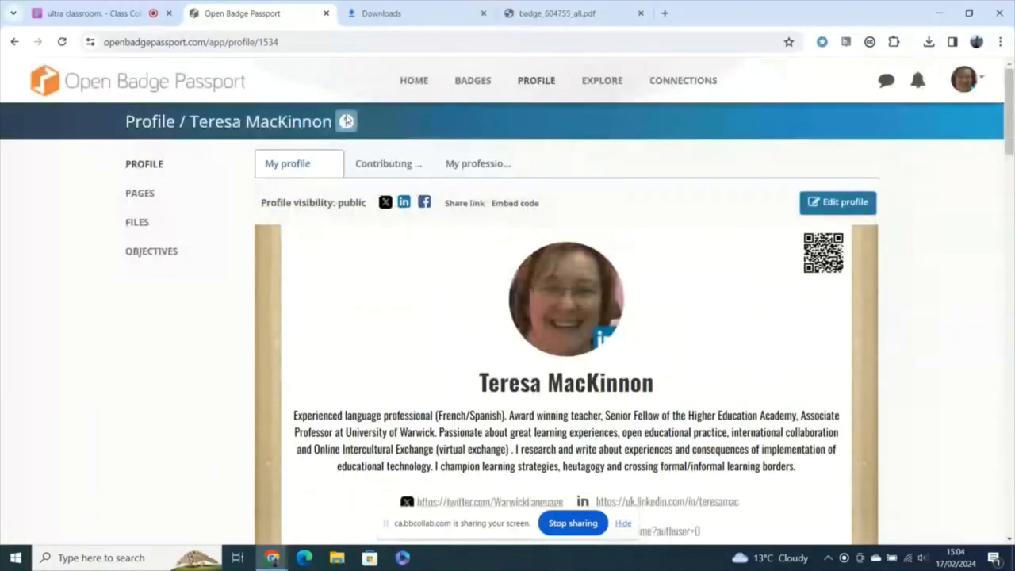